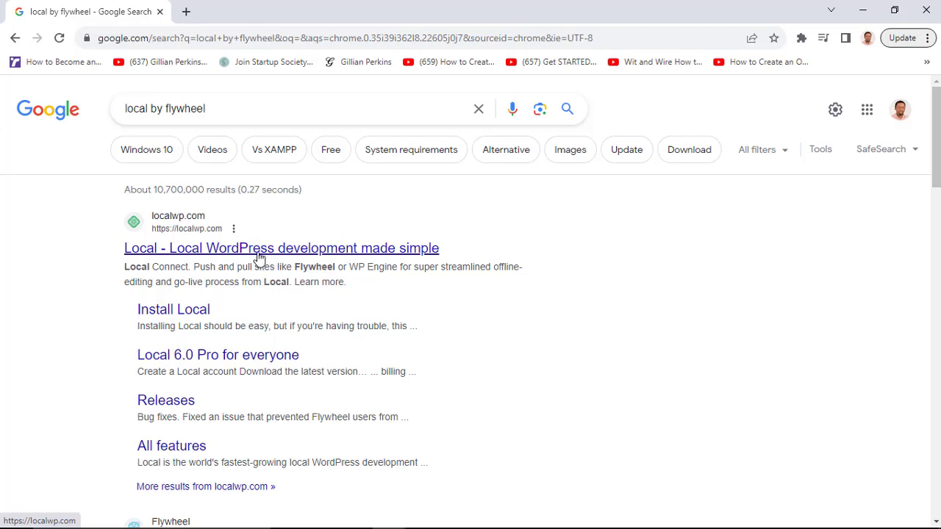
# Open the Local WordPress development website and choose Windows as the platform for the free download.
pyautogui.click(317, 245)
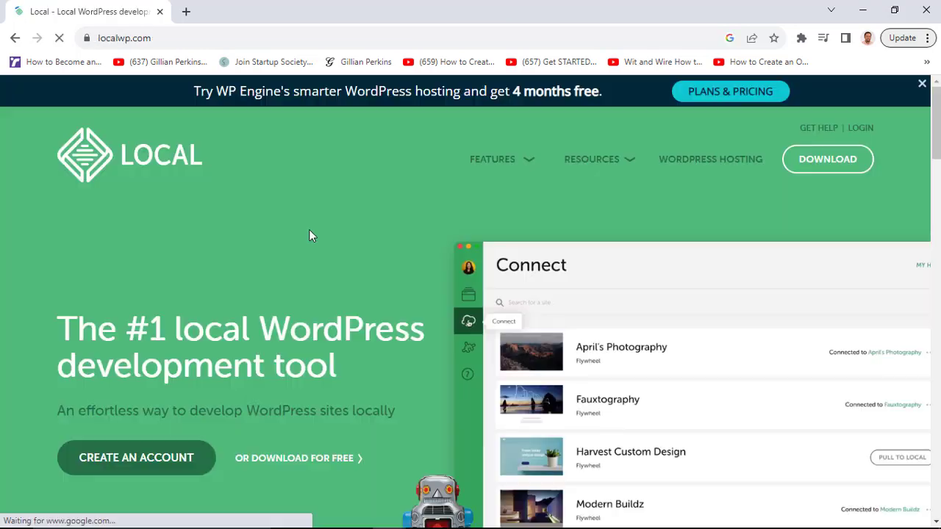
pyautogui.scroll(-2, 313, 234)
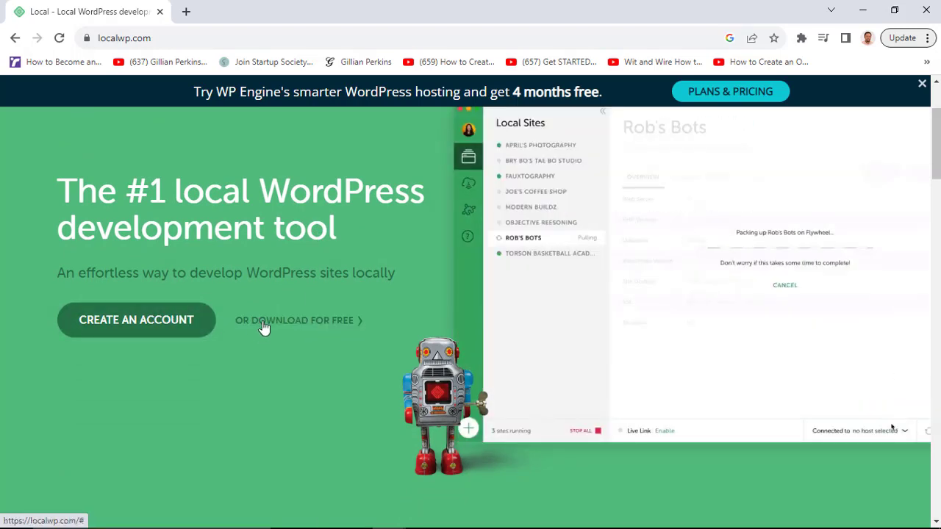
pyautogui.click(310, 324)
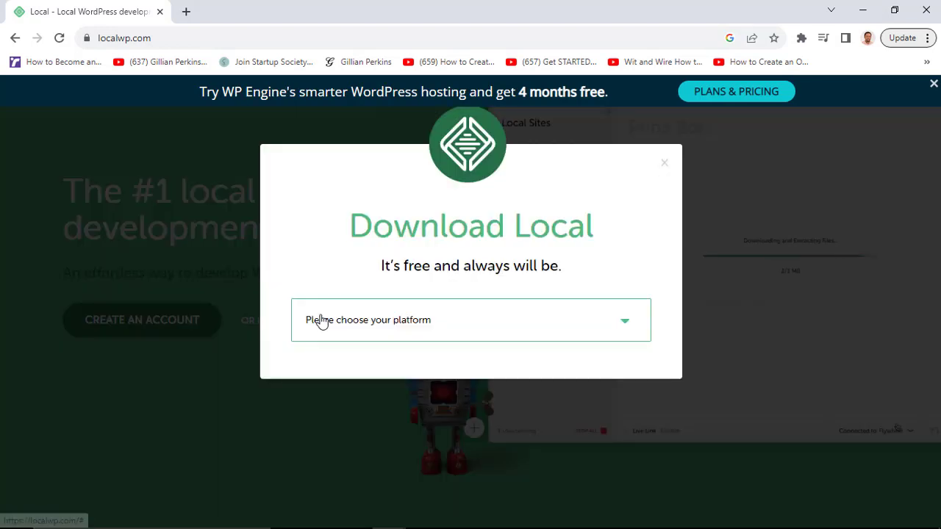
pyautogui.click(486, 331)
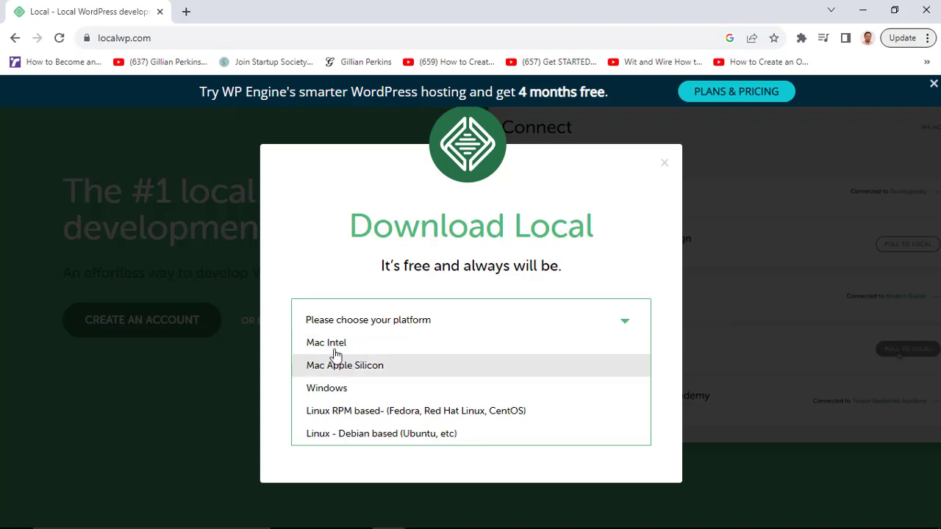
pyautogui.click(345, 393)
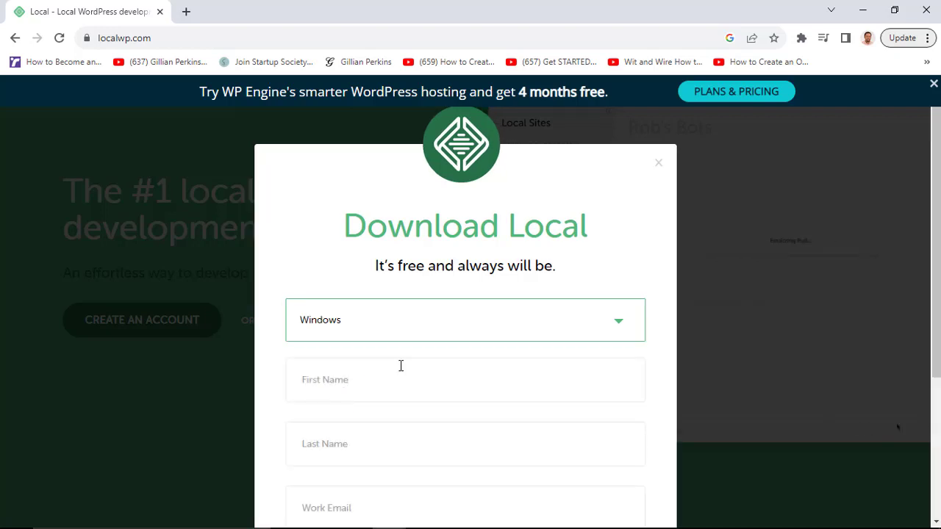
# Submit the download form with the contact's name, work email and phone number, and download local-7.1.2-windows.exe to the Downloads folder.
pyautogui.scroll(-2, 401, 366)
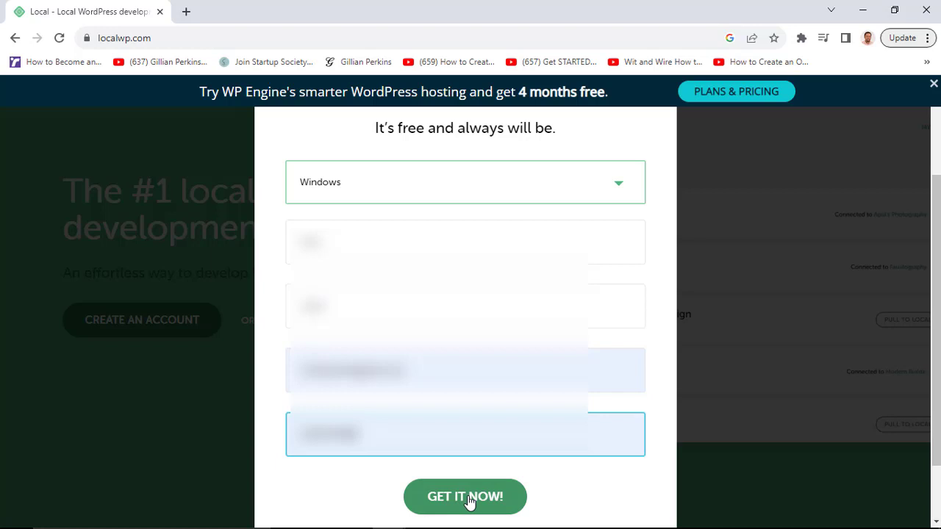
pyautogui.click(469, 498)
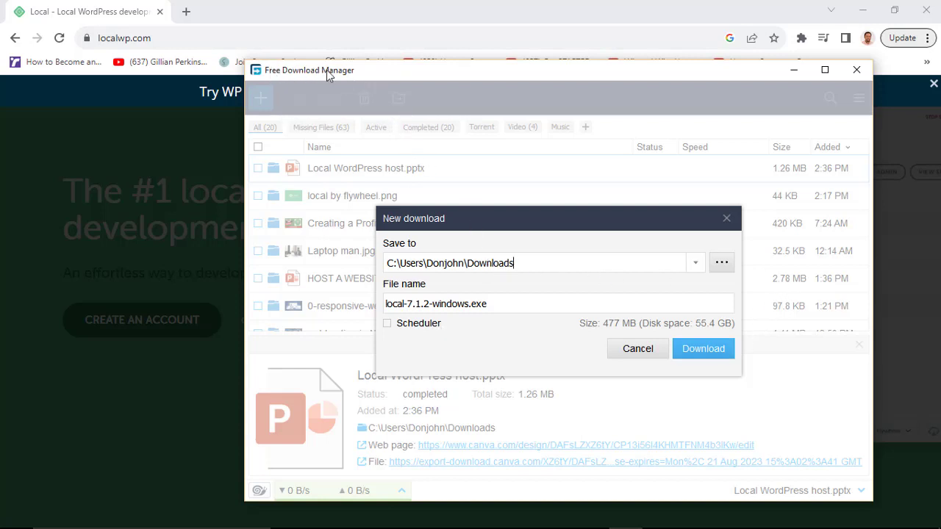
pyautogui.moveTo(30, 525)
pyautogui.click(703, 348)
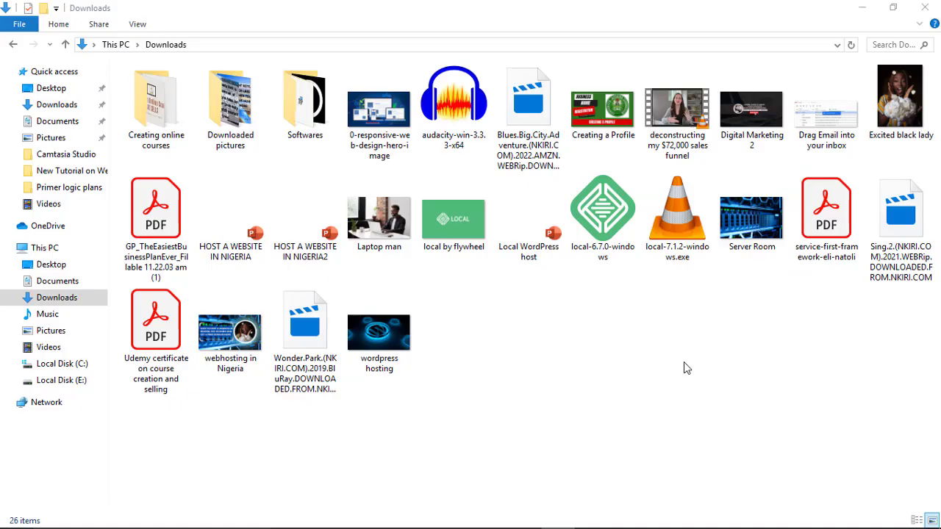
# Run the local-6.7.0-windows installer from Downloads and install Local only for the current user in the default folder.
pyautogui.click(604, 226)
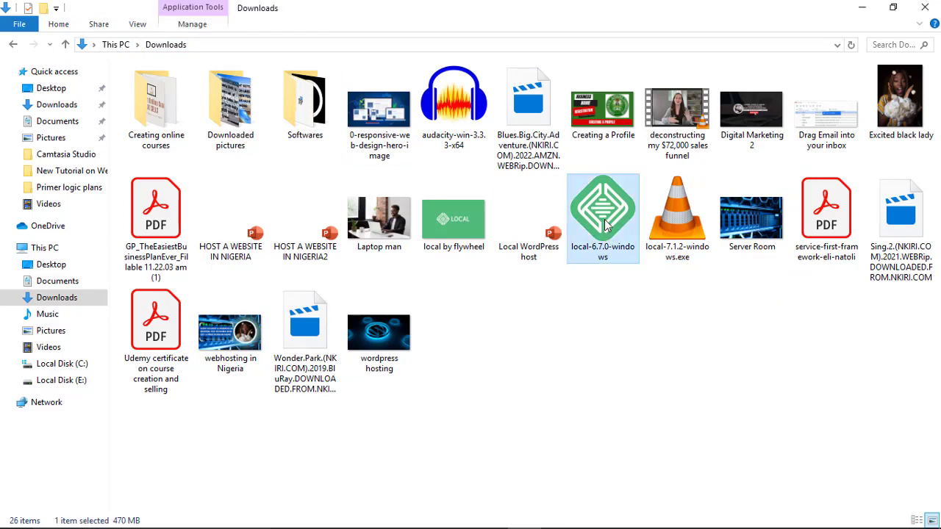
pyautogui.doubleClick(604, 225)
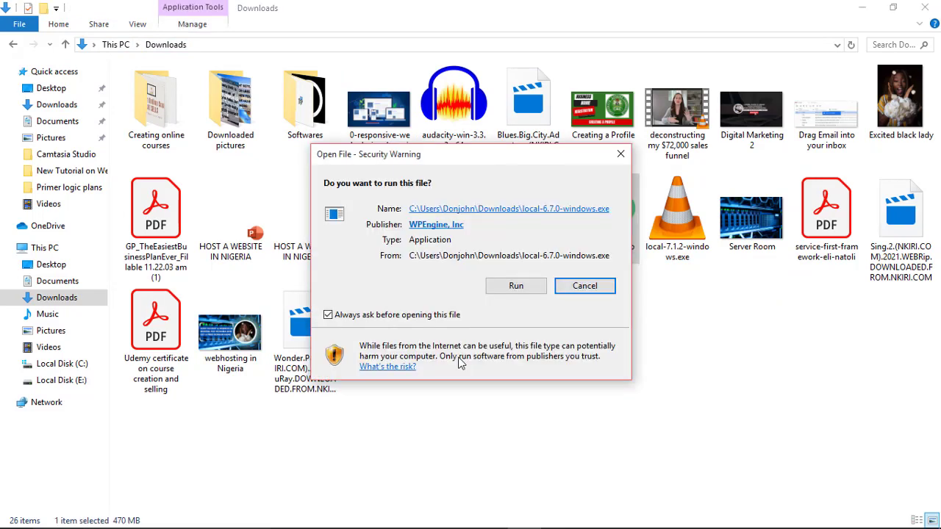
pyautogui.click(518, 289)
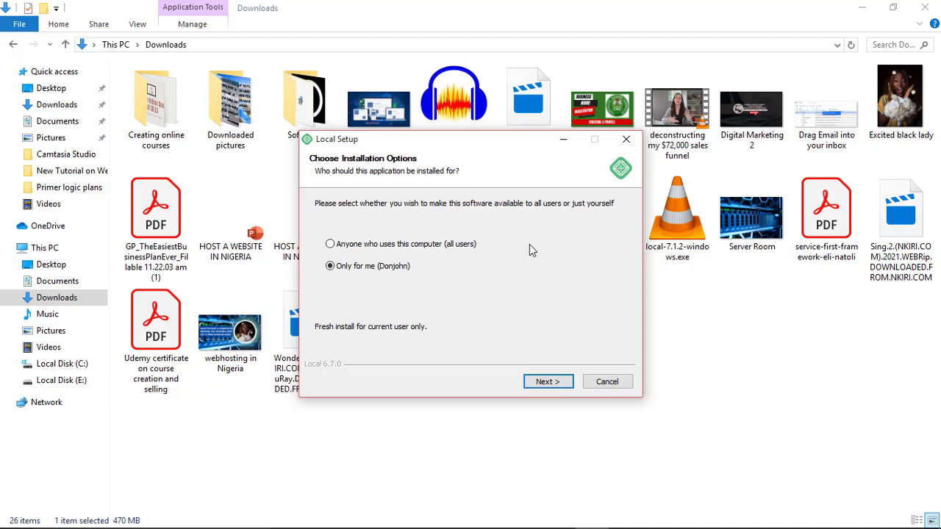
pyautogui.click(559, 381)
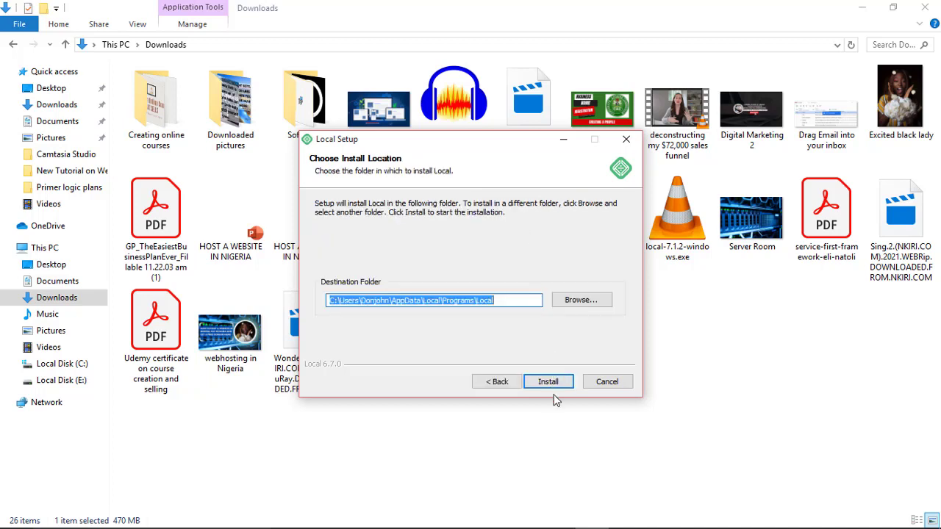
pyautogui.click(558, 388)
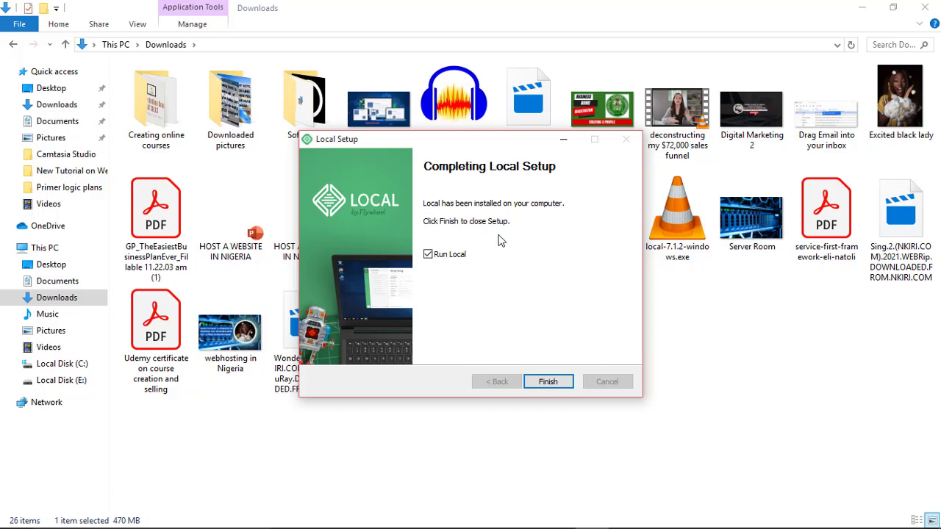
# Finish the setup, minimize the Downloads window, and agree to Local's Terms of Service.
pyautogui.click(429, 257)
pyautogui.click(562, 386)
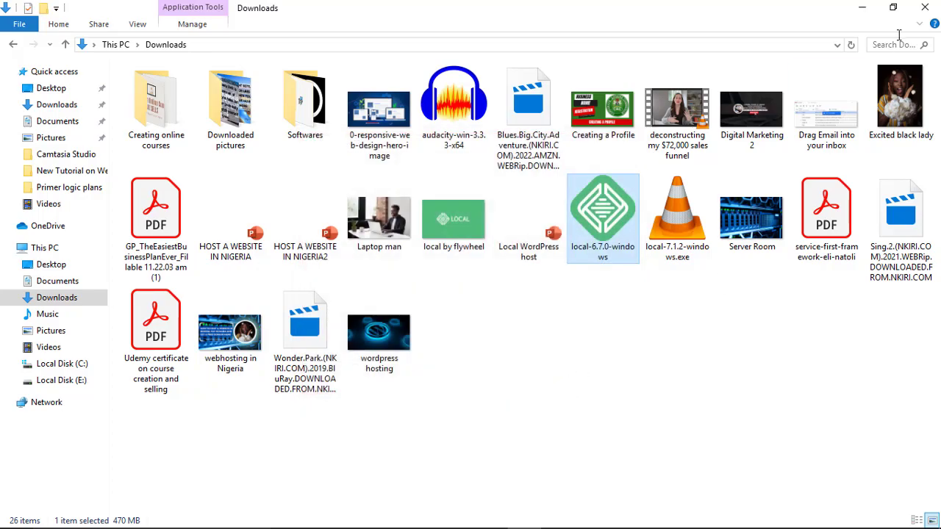
pyautogui.click(862, 7)
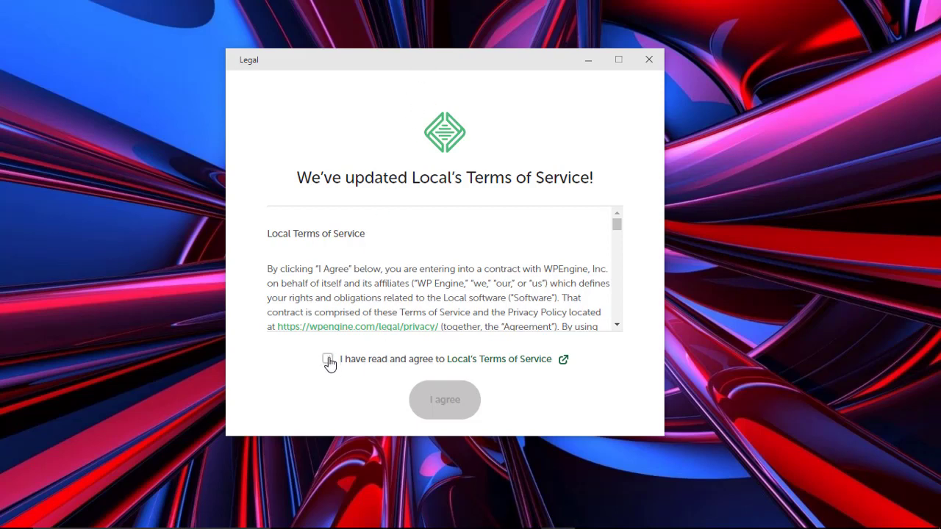
pyautogui.click(366, 372)
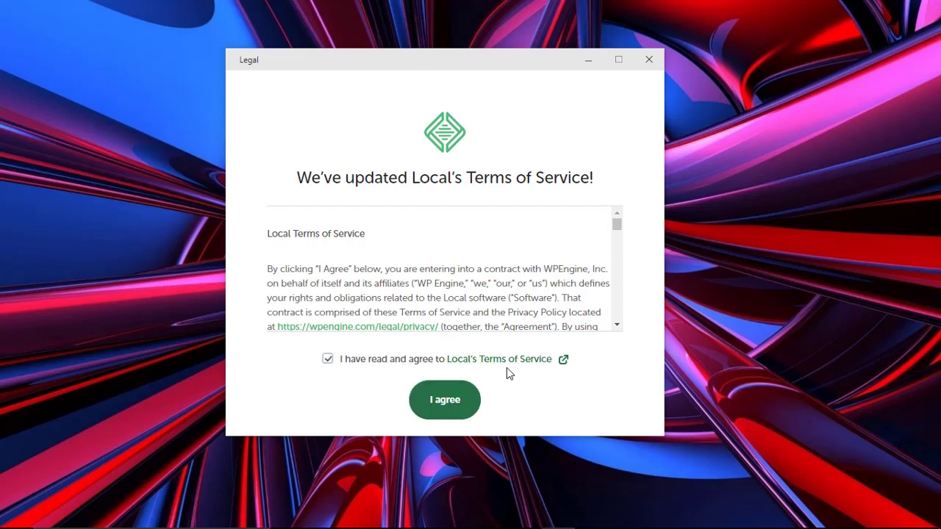
pyautogui.click(454, 401)
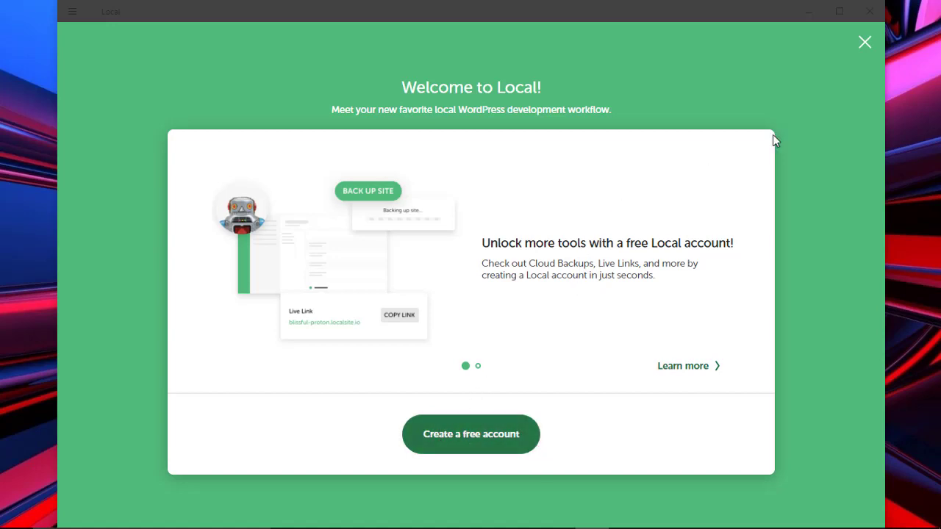
# Dismiss the free account offer and decline both error reporting and usage reporting.
pyautogui.click(865, 43)
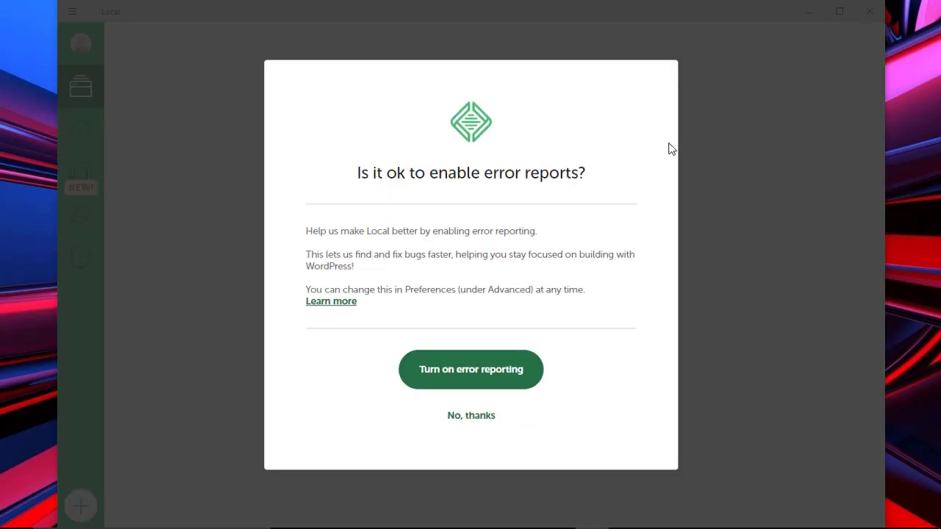
pyautogui.click(487, 421)
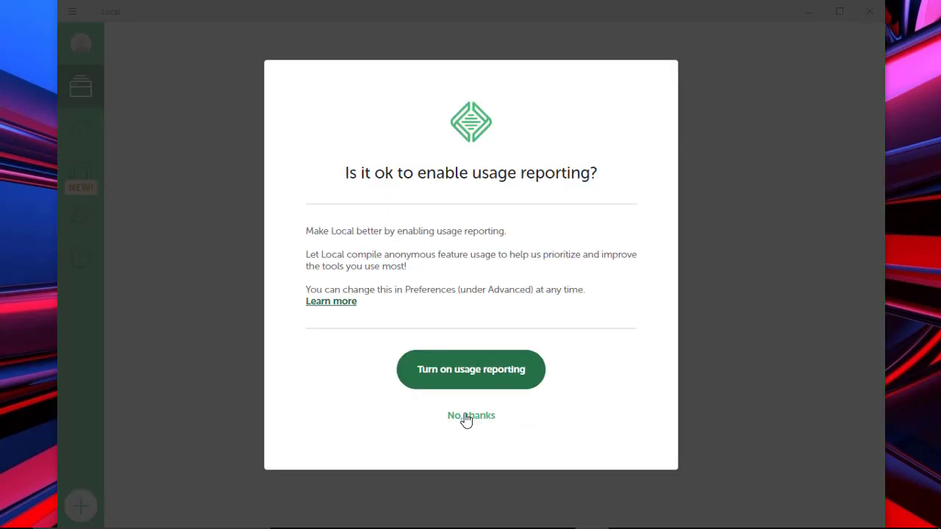
pyautogui.click(466, 416)
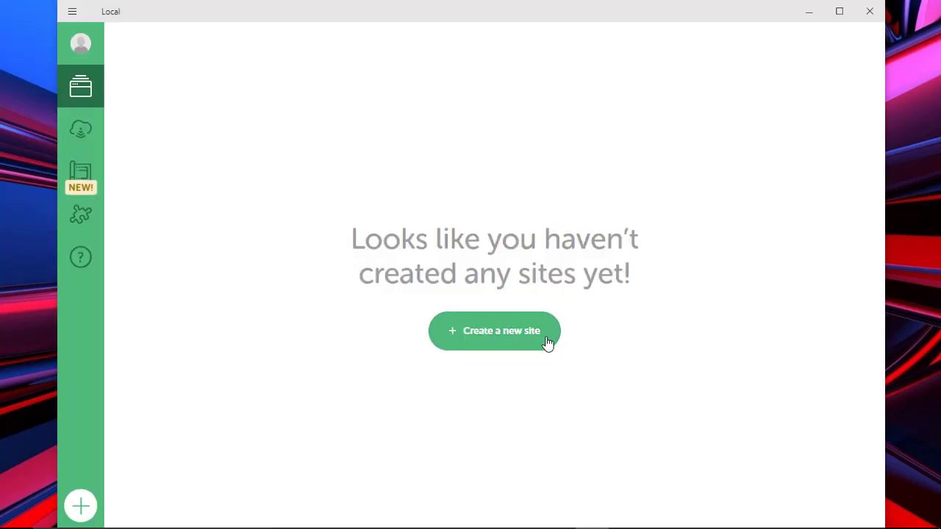
# Start a new WordPress site named "Donjohn Freelancing" with the Preferred environment.
pyautogui.click(491, 341)
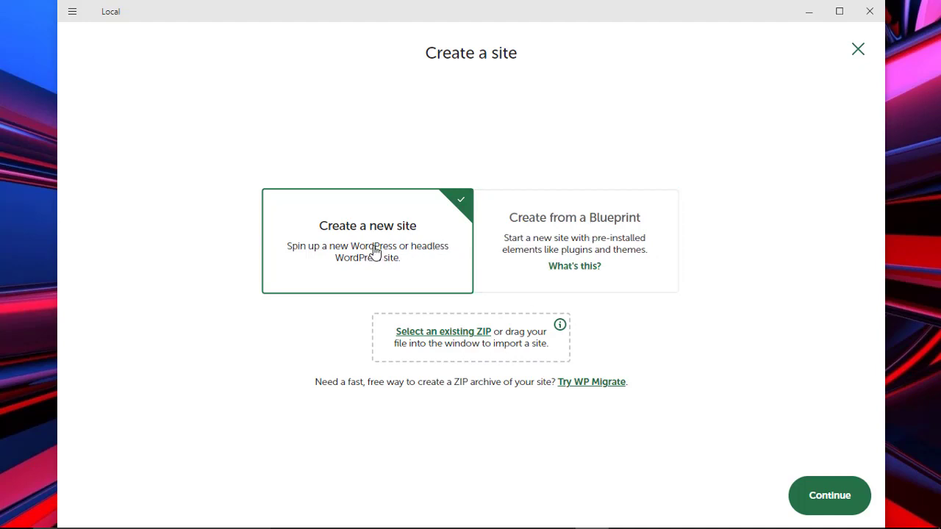
pyautogui.click(830, 495)
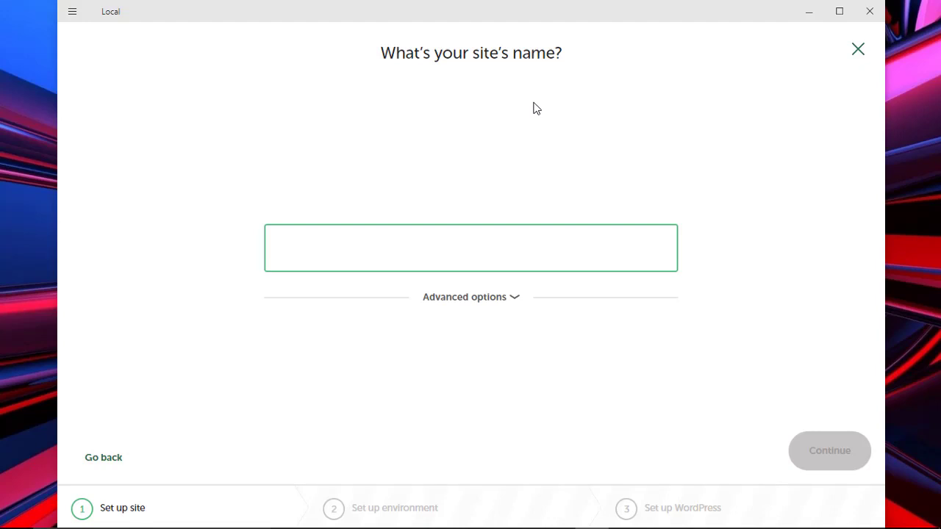
pyautogui.write('Donjohn Freelancing')
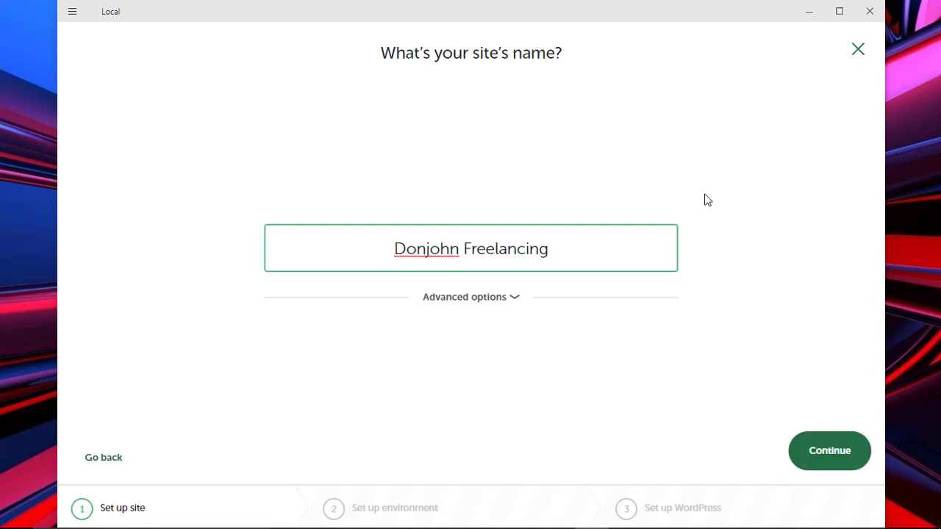
pyautogui.click(829, 461)
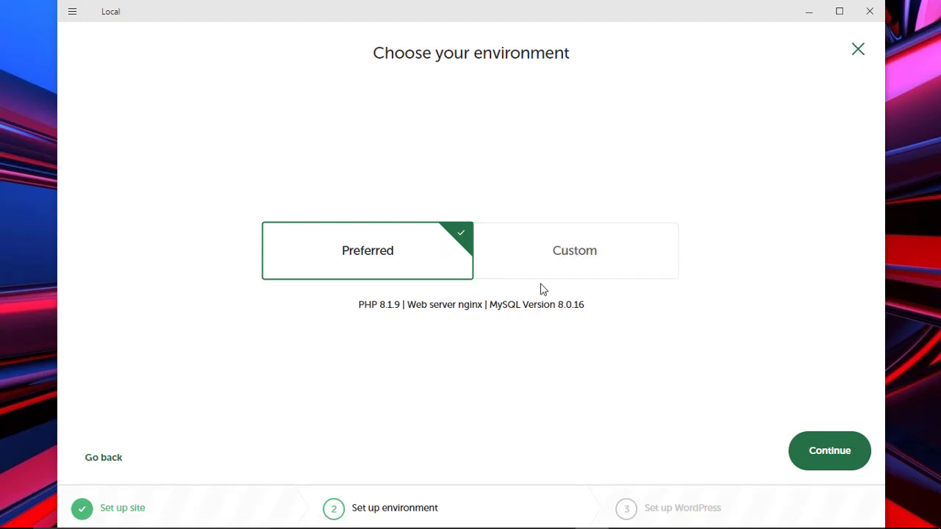
pyautogui.click(832, 450)
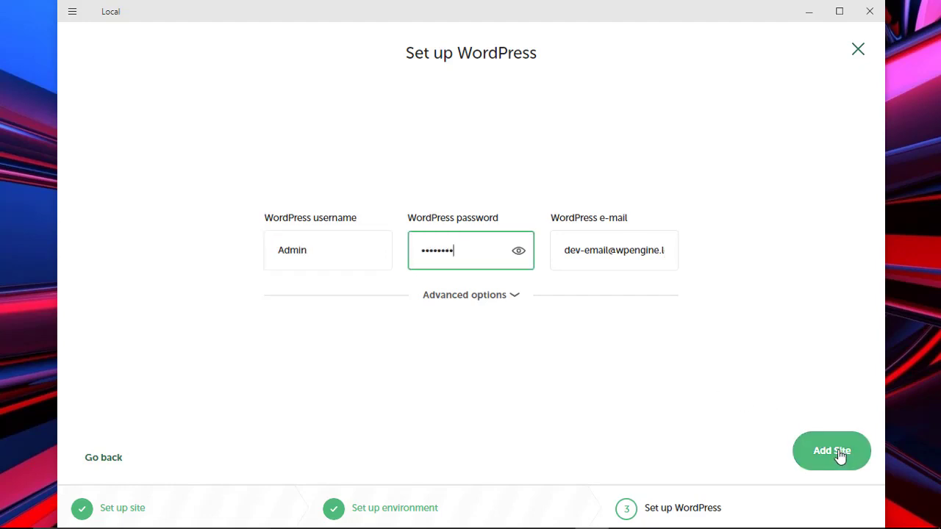
# Add the site with WordPress username Admin and the account password, and allow Local and nginx through the firewall on public networks.
pyautogui.click(840, 456)
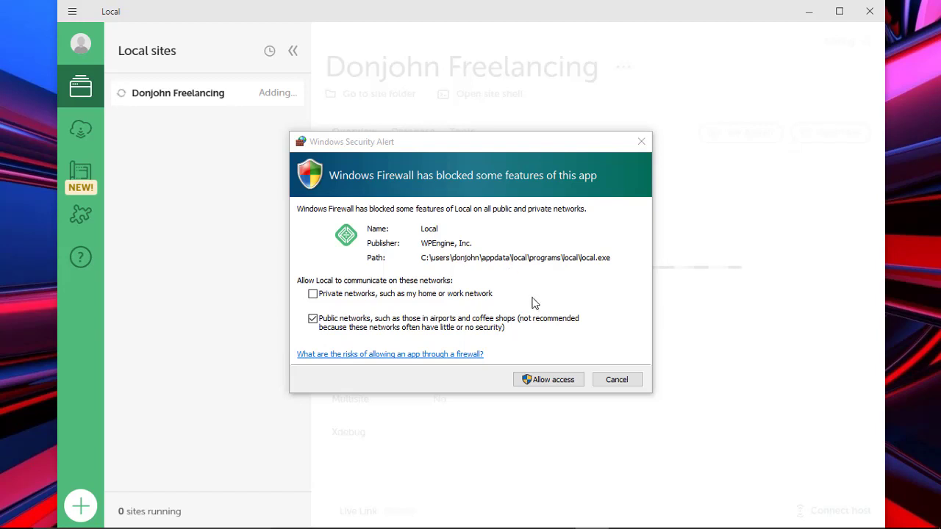
pyautogui.click(544, 380)
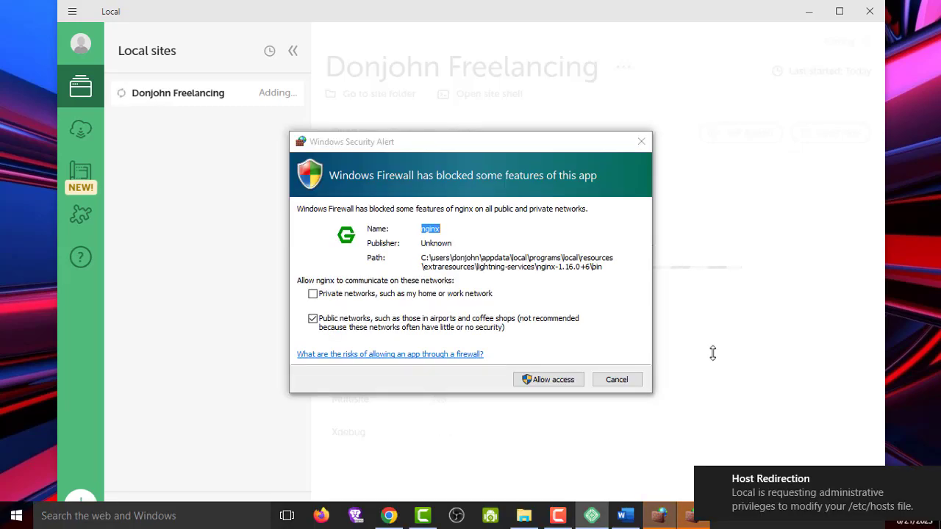
pyautogui.click(567, 383)
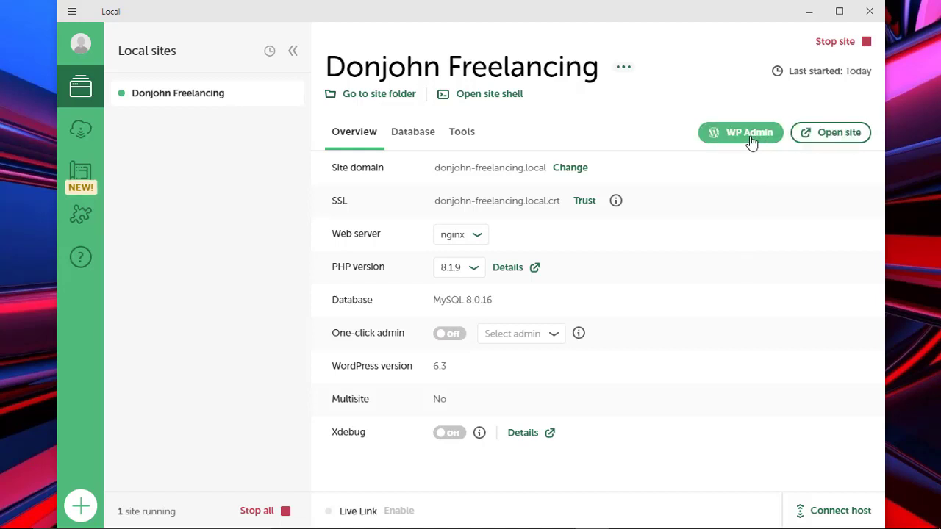
# Open the new local site in the browser and look over its front page.
pyautogui.click(825, 137)
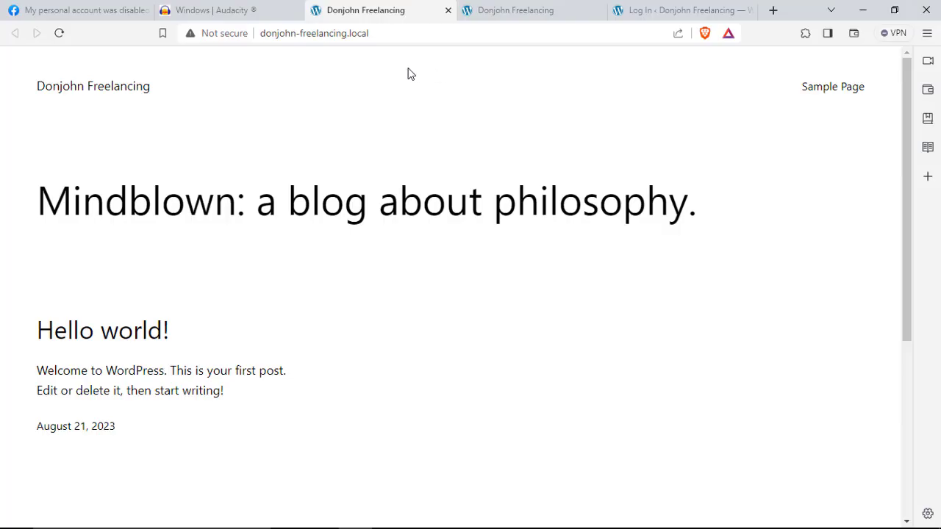
pyautogui.scroll(-2, 272, 176)
pyautogui.scroll(2, 272, 176)
pyautogui.scroll(-5, 273, 177)
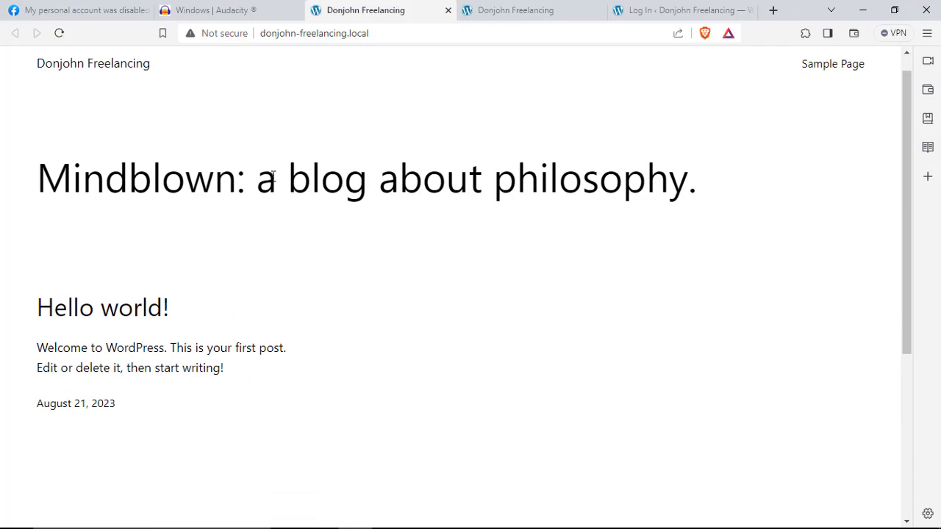
# Switch back to Local and begin adding another local site.
pyautogui.hotkey('alt', 'Tab')
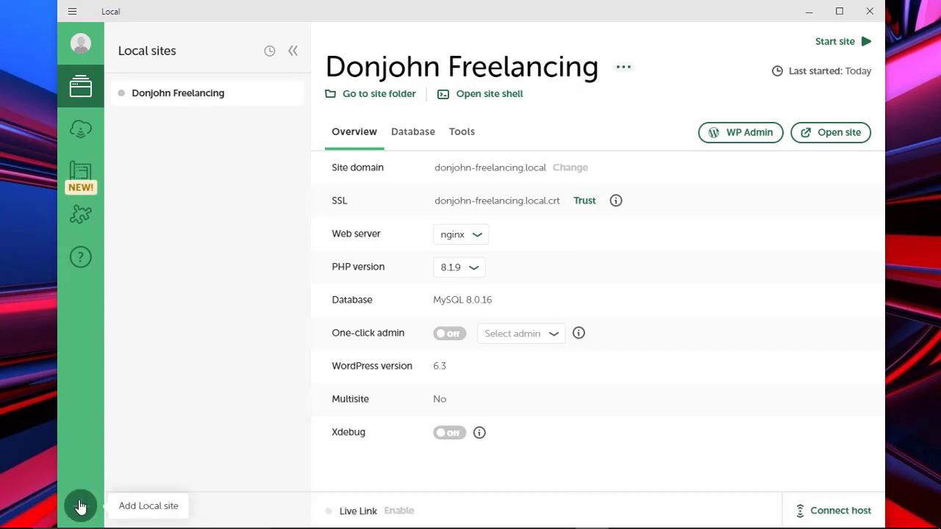
pyautogui.click(81, 506)
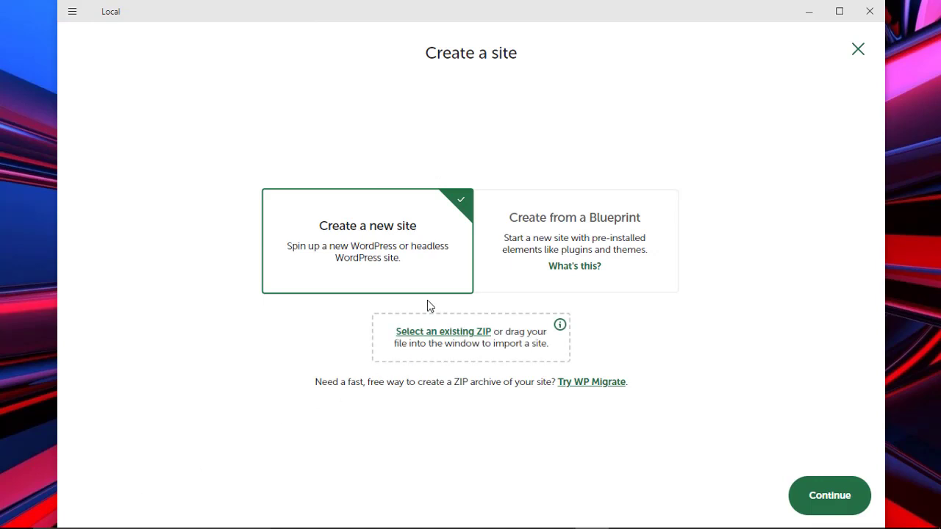